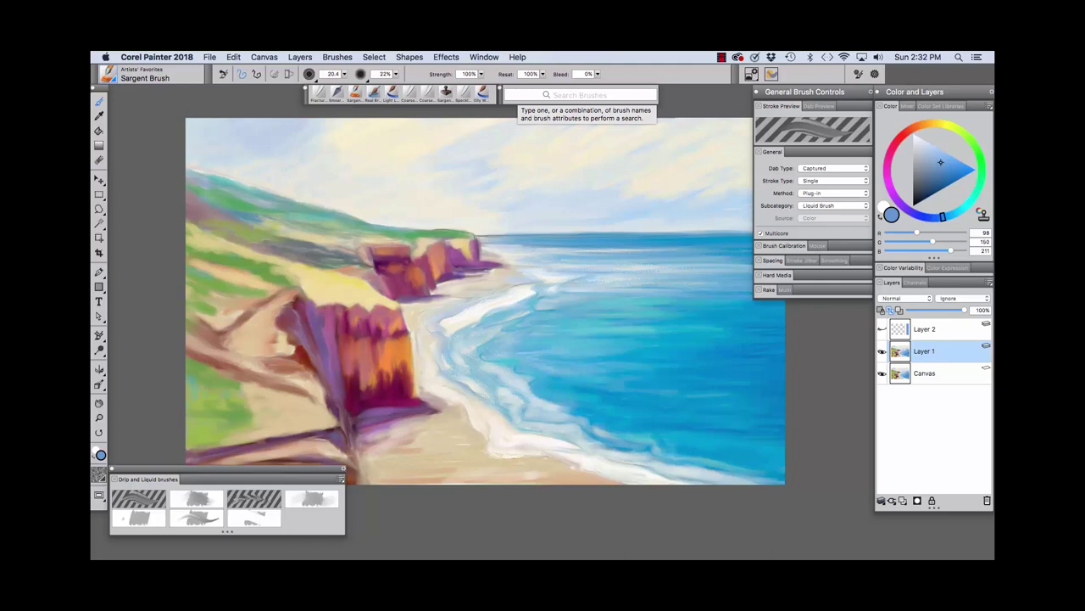
- Dismiss the Window menu and search the brush library for 'Liquid'
left_click(484, 57)
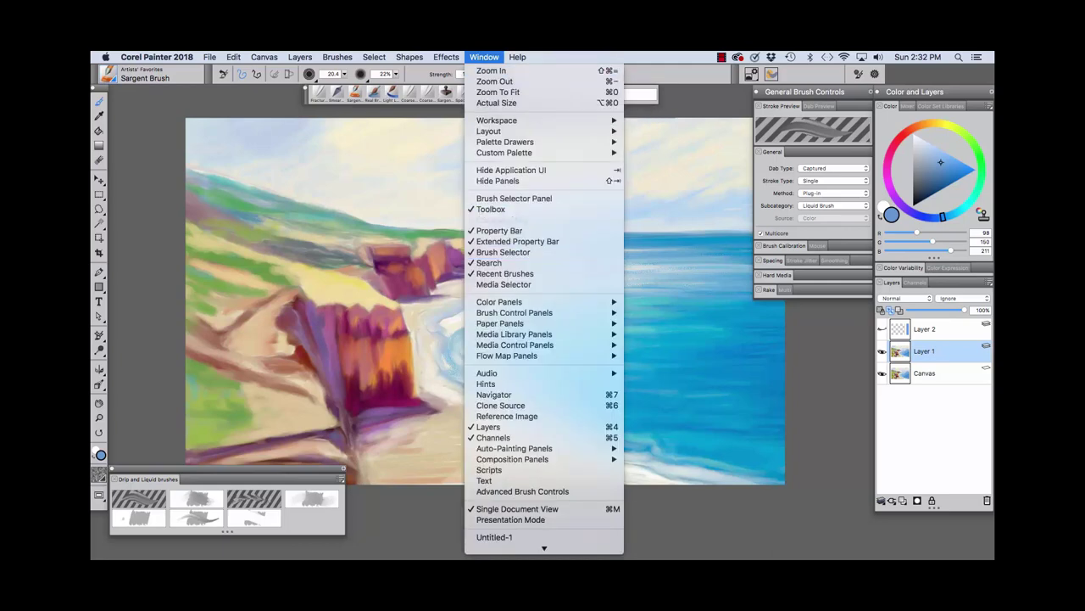
key("Escape")
left_click(517, 95)
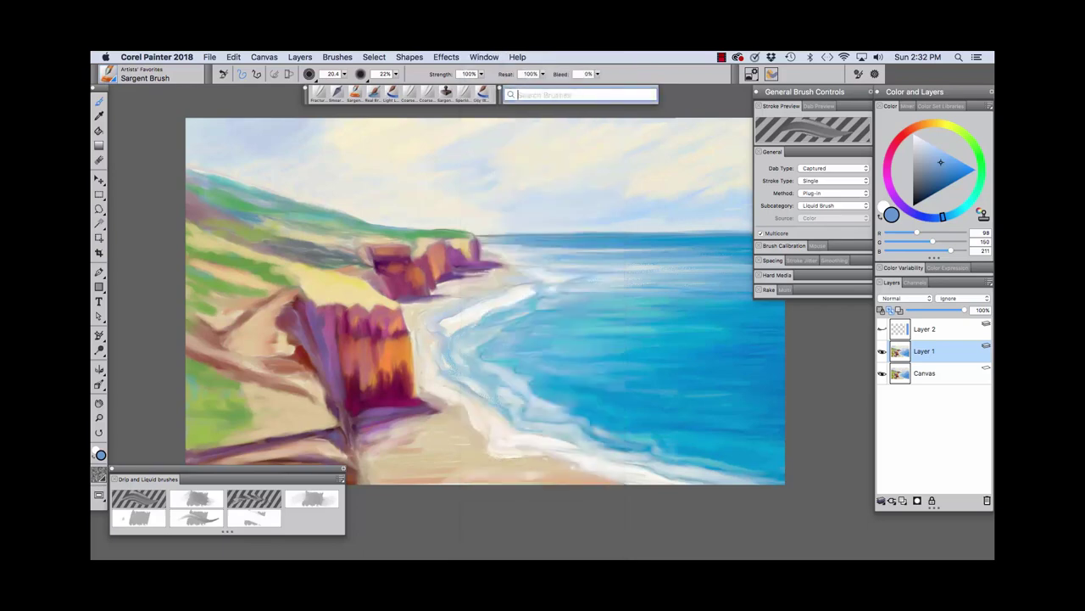
type("Liquid")
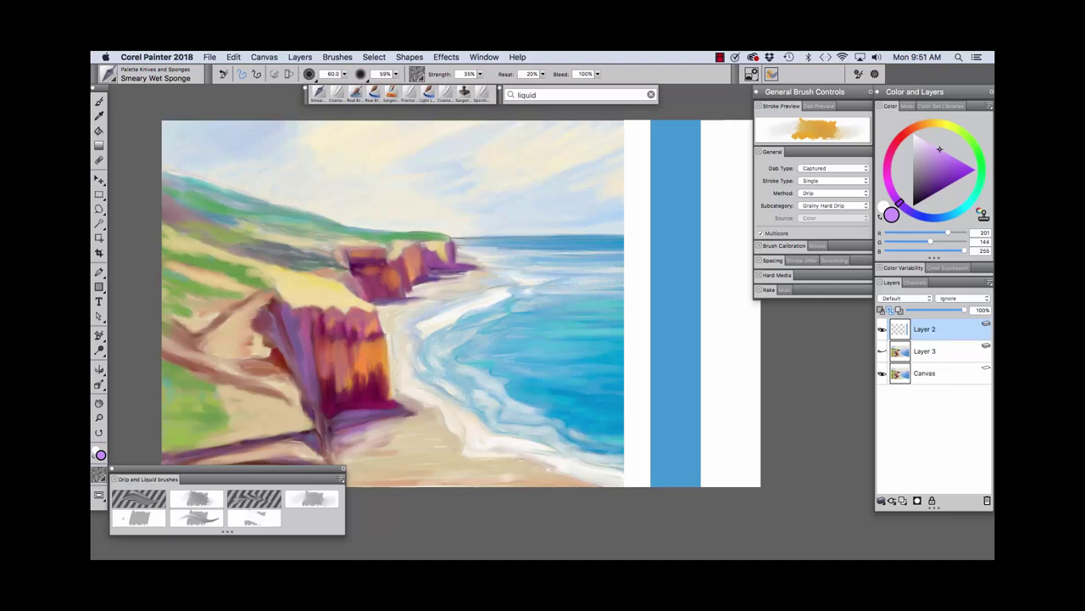
- Toggle the Canvas layer's visibility off and back on, then show Layer 3
left_click(882, 373)
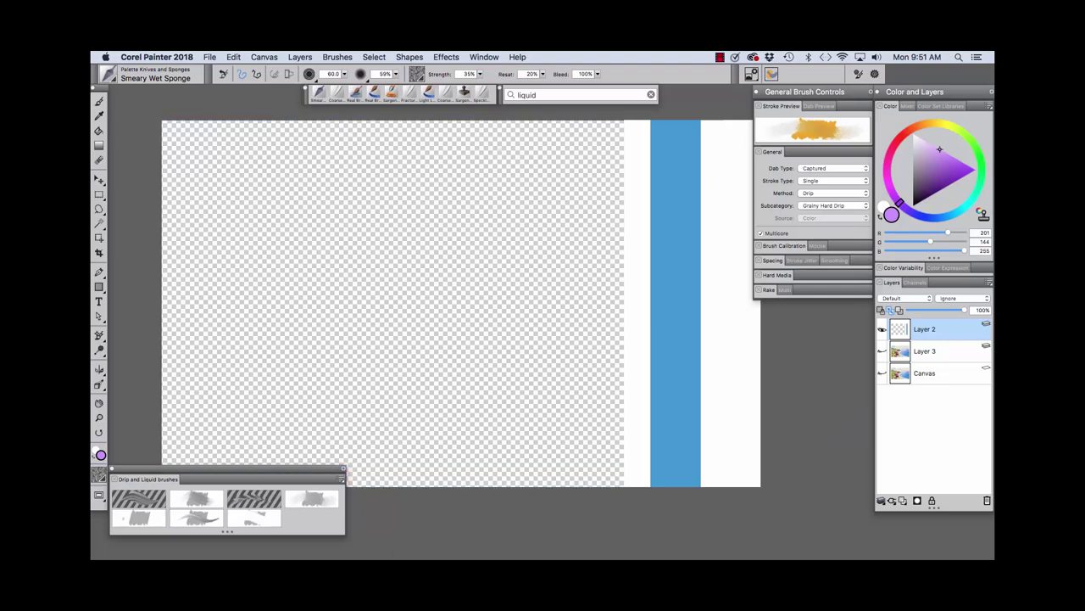
left_click(881, 373)
left_click(882, 350)
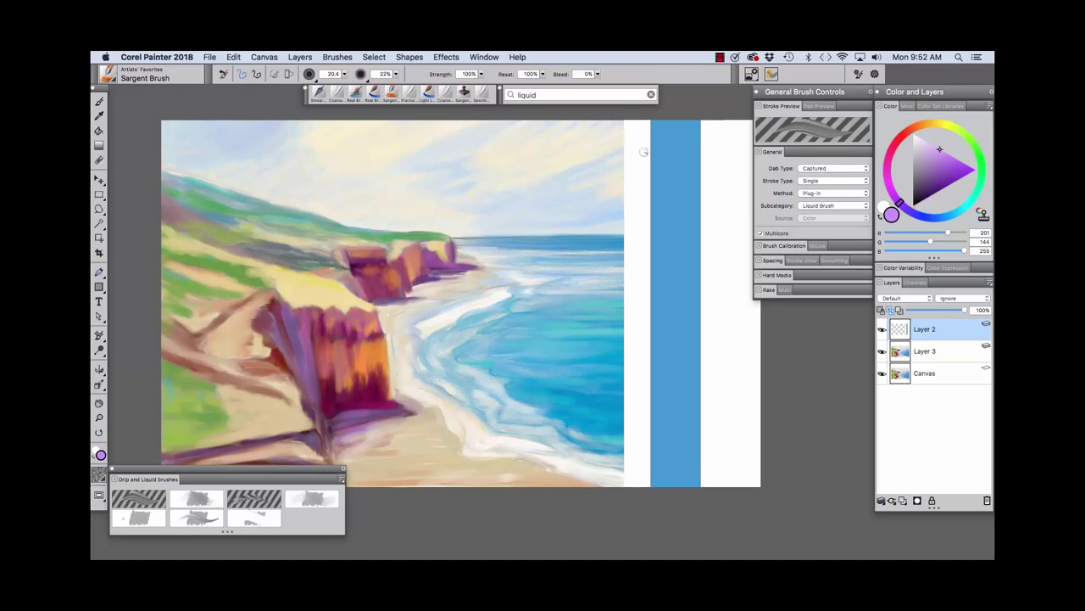
- Paint purple Sargent Brush test strokes on the white strip and a thickened squiggle in the sky
mouse_move(645, 154)
left_mouse_down()
mouse_move(715, 152)
mouse_move(692, 169)
mouse_move(726, 158)
mouse_move(704, 167)
mouse_move(715, 172)
mouse_move(698, 185)
mouse_move(716, 212)
left_mouse_up()
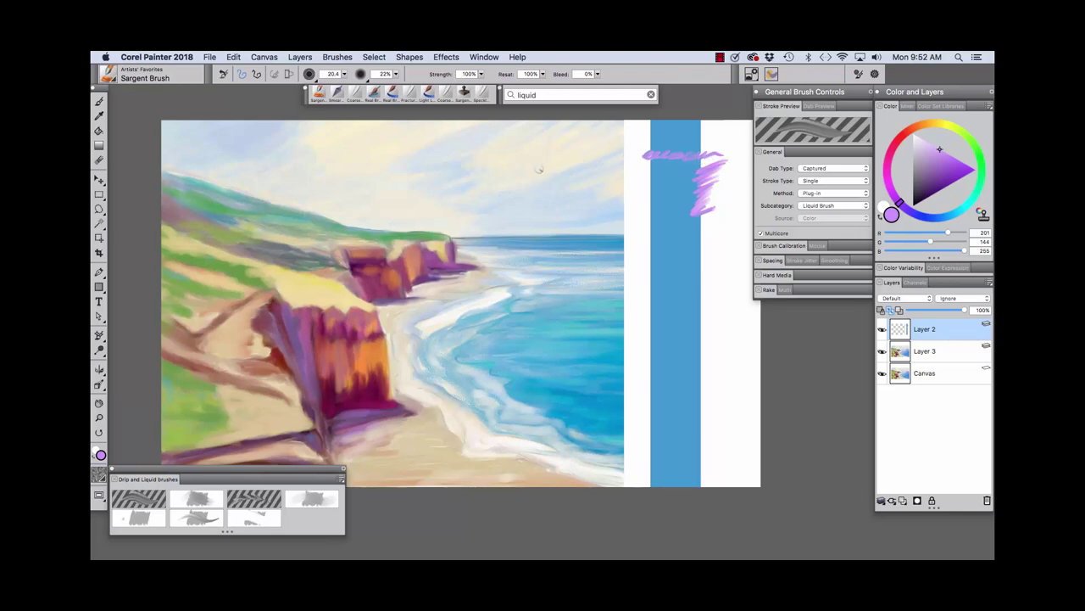
left_click_drag(541, 168, 609, 164)
mouse_move(602, 168)
left_mouse_down()
mouse_move(585, 183)
mouse_move(606, 193)
left_mouse_up()
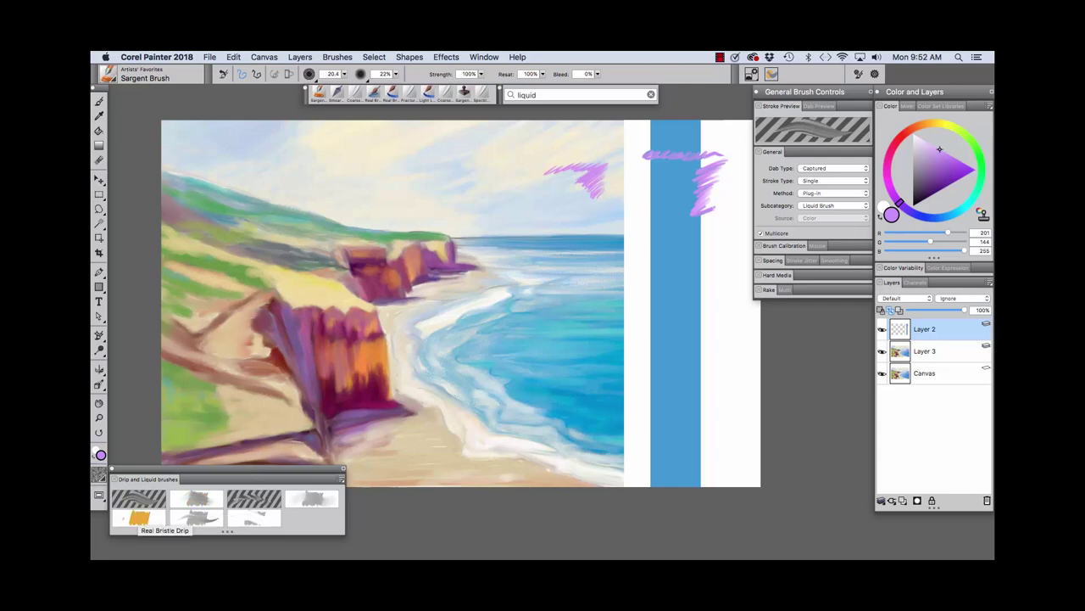
- With Real Bristle Drip, paint four thin violet strokes across the blue bar and from the water
left_click(141, 517)
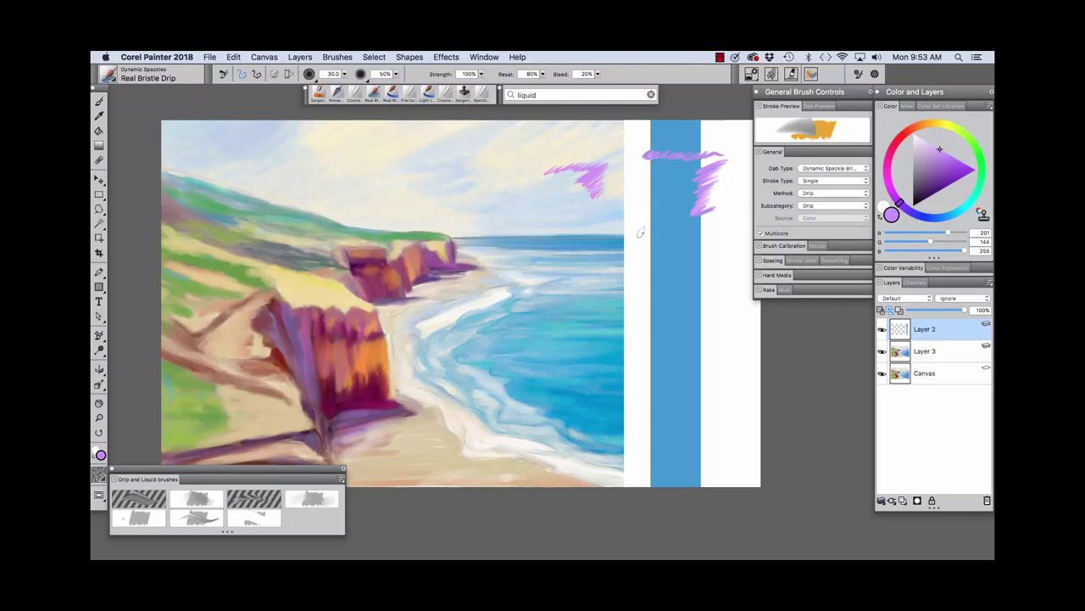
mouse_move(639, 238)
left_mouse_down()
mouse_move(706, 242)
mouse_move(723, 228)
left_mouse_up()
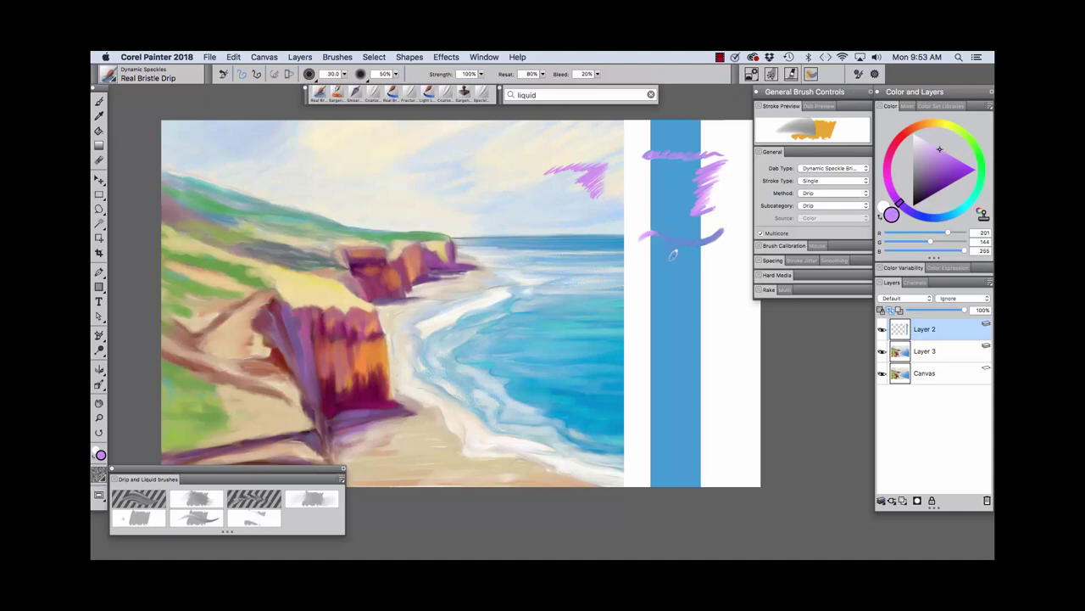
mouse_move(710, 253)
left_mouse_down()
mouse_move(722, 248)
mouse_move(729, 295)
left_mouse_up()
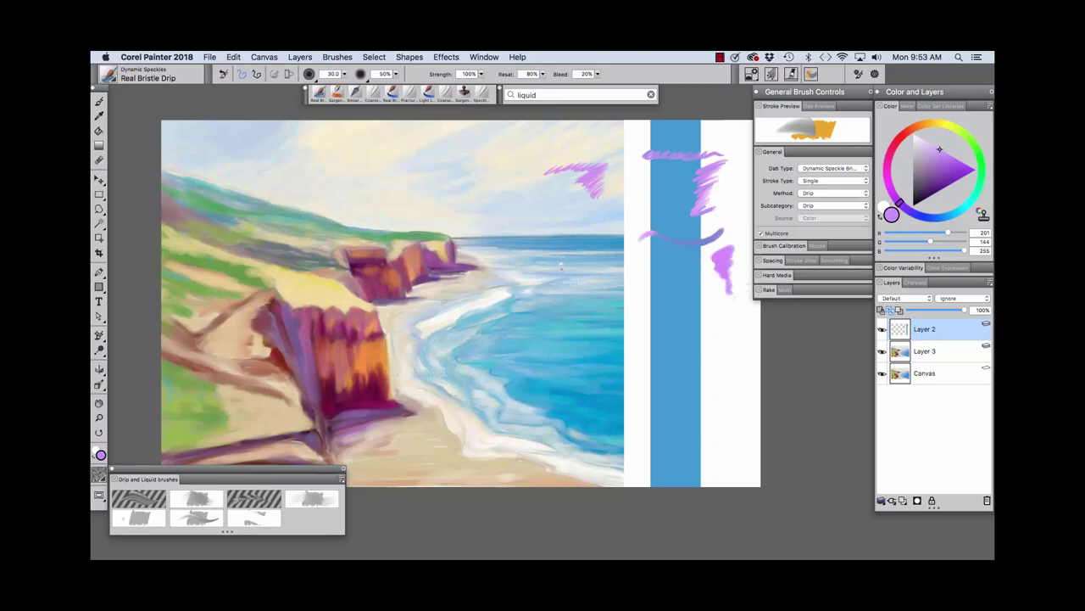
left_click_drag(569, 267, 645, 244)
left_click_drag(566, 282, 644, 259)
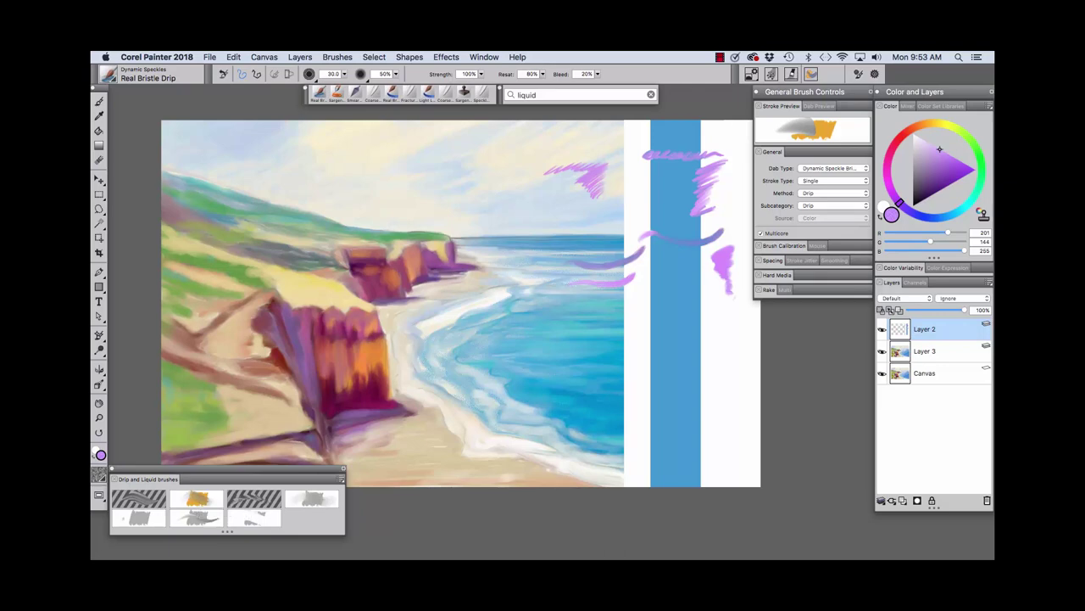
- With Real Bristle Soft, paint purple strokes across the blue strip and water, plus a pink one
left_click(337, 92)
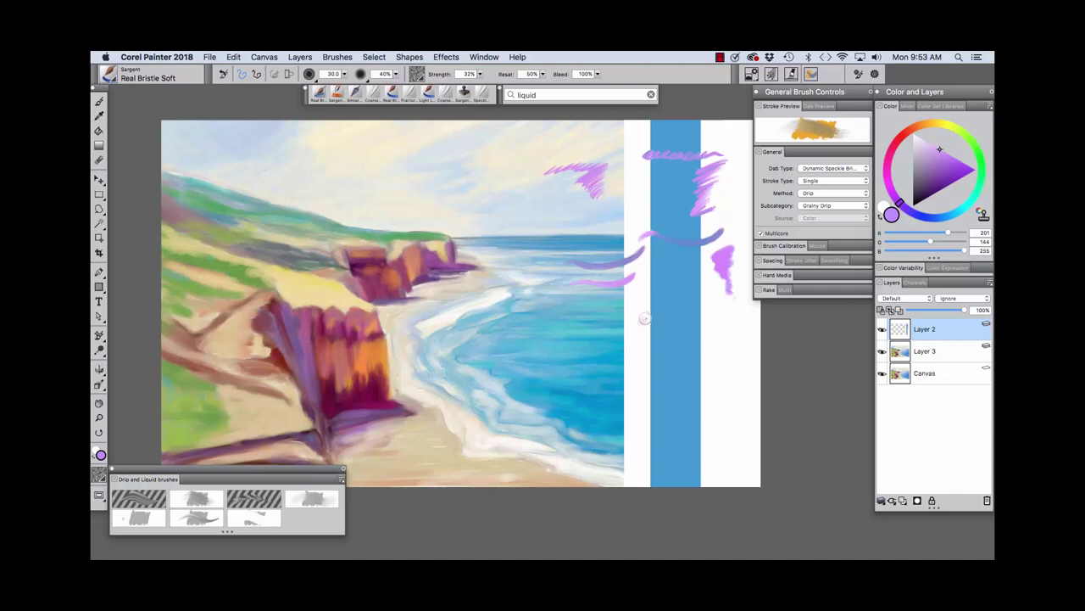
mouse_move(640, 319)
left_mouse_down()
mouse_move(707, 313)
mouse_move(729, 283)
mouse_move(690, 337)
mouse_move(714, 329)
mouse_move(694, 348)
mouse_move(707, 350)
mouse_move(694, 368)
mouse_move(702, 333)
left_mouse_up()
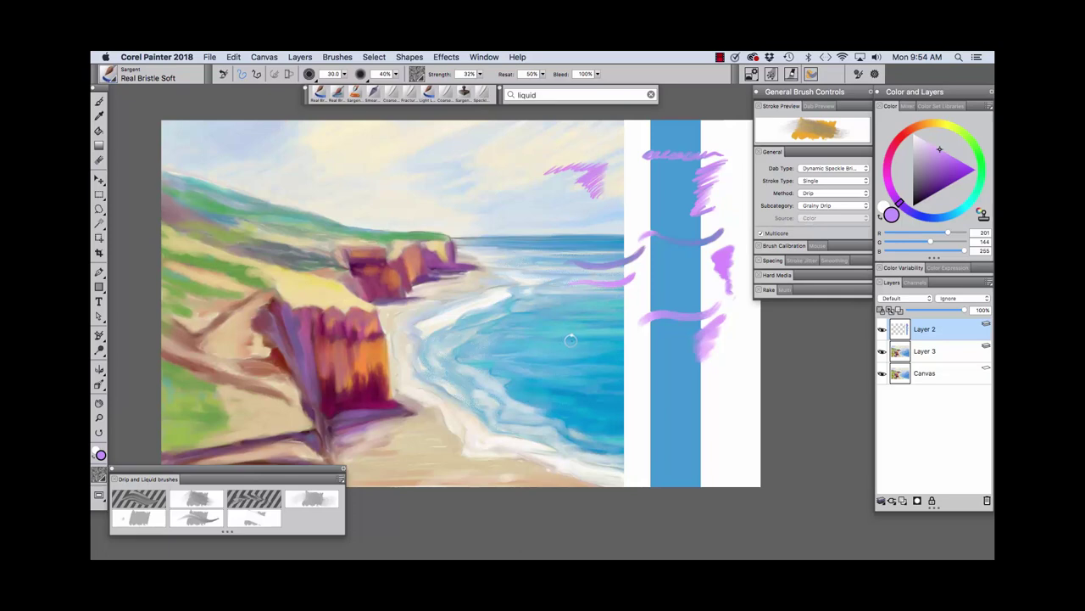
left_click_drag(568, 338, 635, 333)
left_click_drag(579, 363, 638, 351)
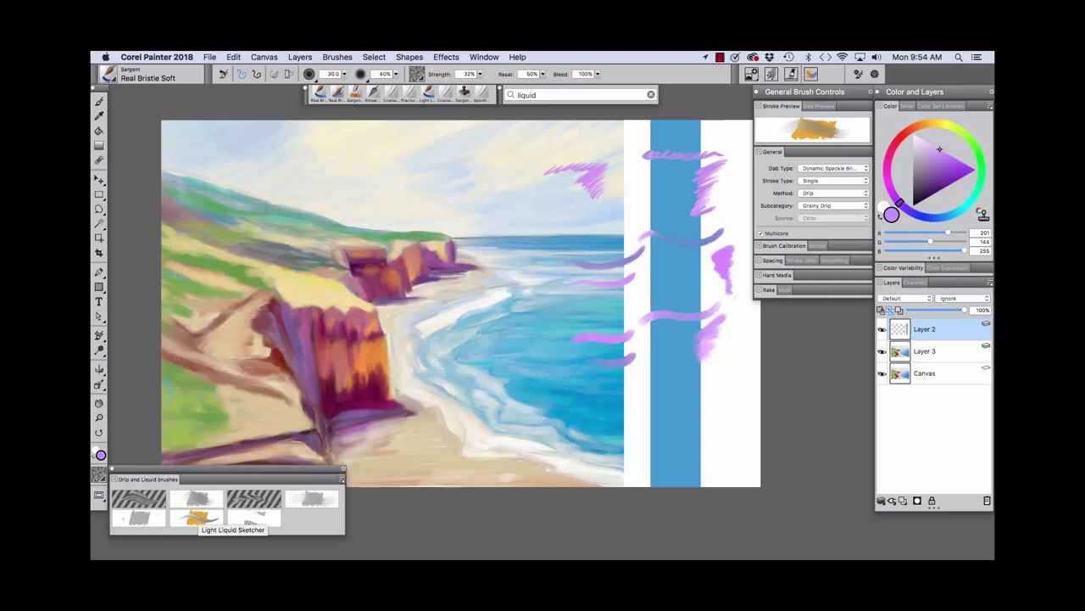
- Try Light Liquid Sketcher, then settle on Speckle Diffuse Blender as the brush
left_click(197, 518)
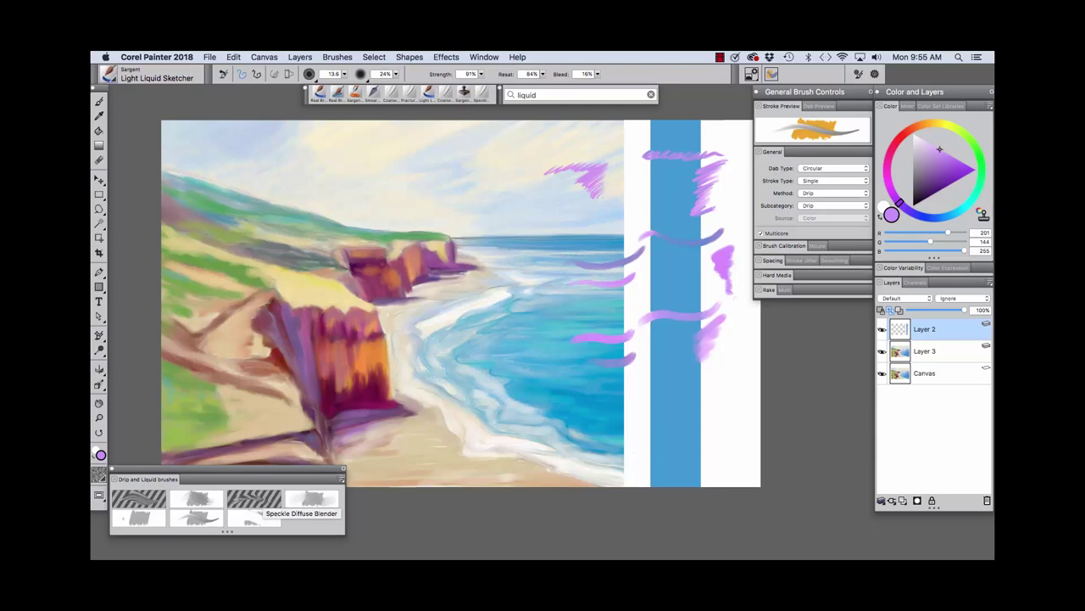
left_click(312, 500)
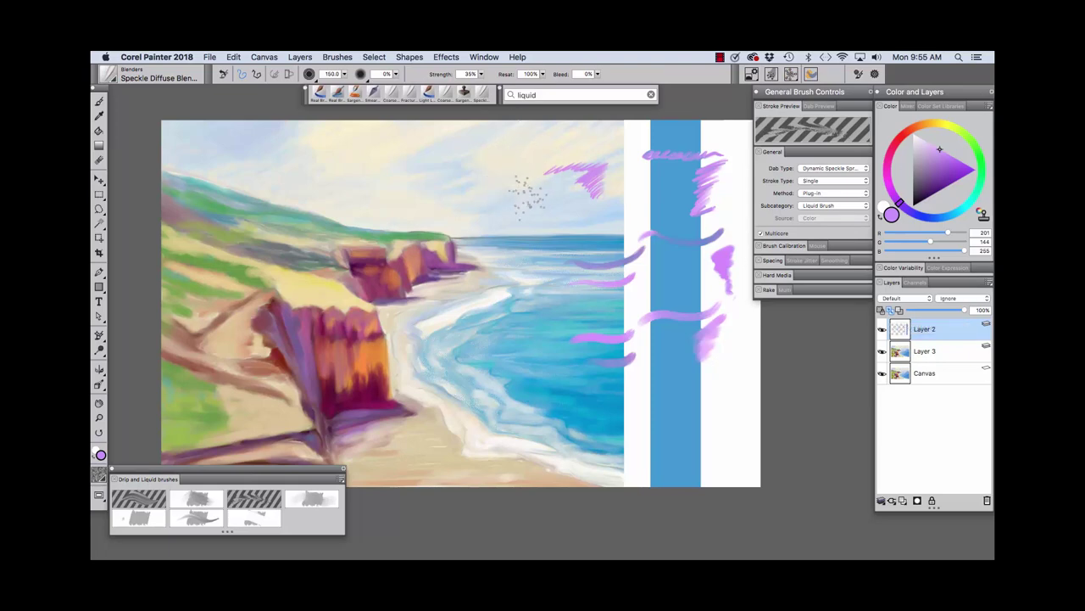
- Dab two speckle spots on the horizon and drag a speckled stroke across the lower test strips
left_click(560, 228)
left_click(561, 222)
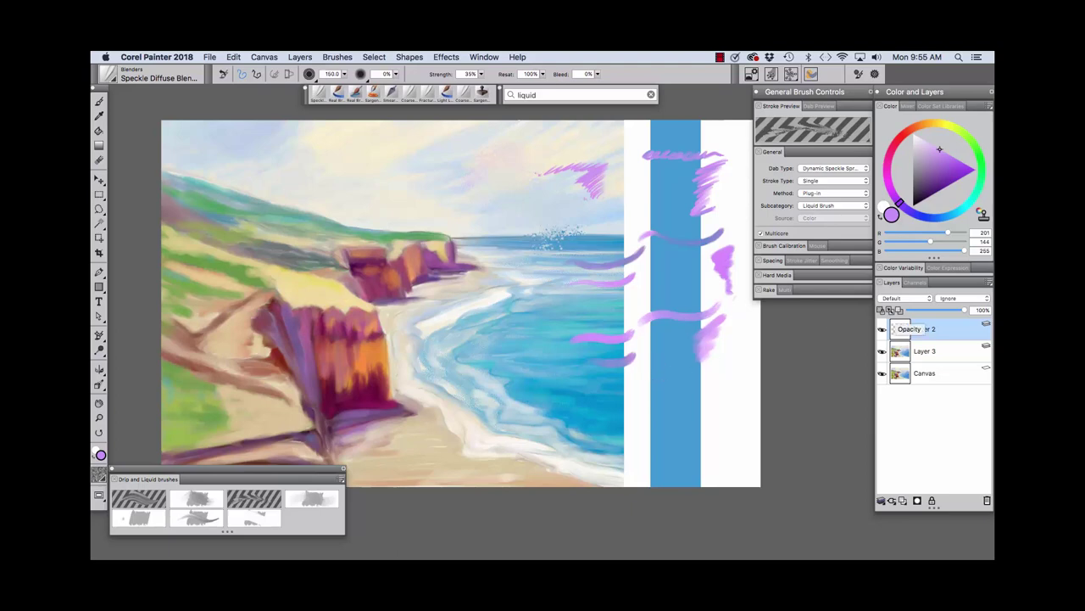
left_click_drag(633, 391, 731, 381)
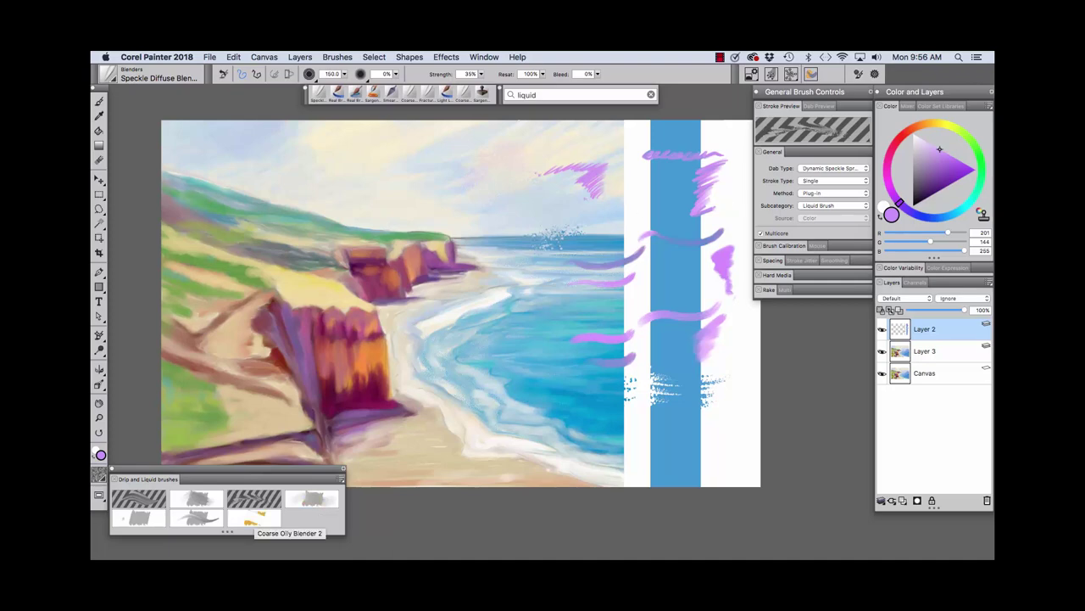
- With Coarse Oily Blender 2, paint white strokes across the blue strip and onto the ocean
left_click(253, 518)
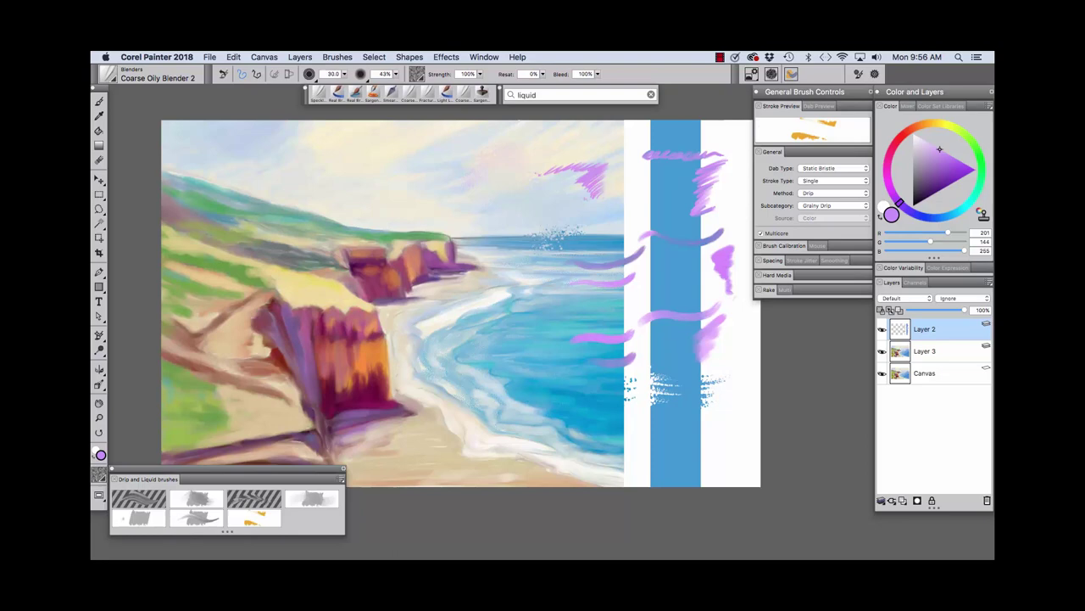
left_click_drag(651, 424, 704, 421)
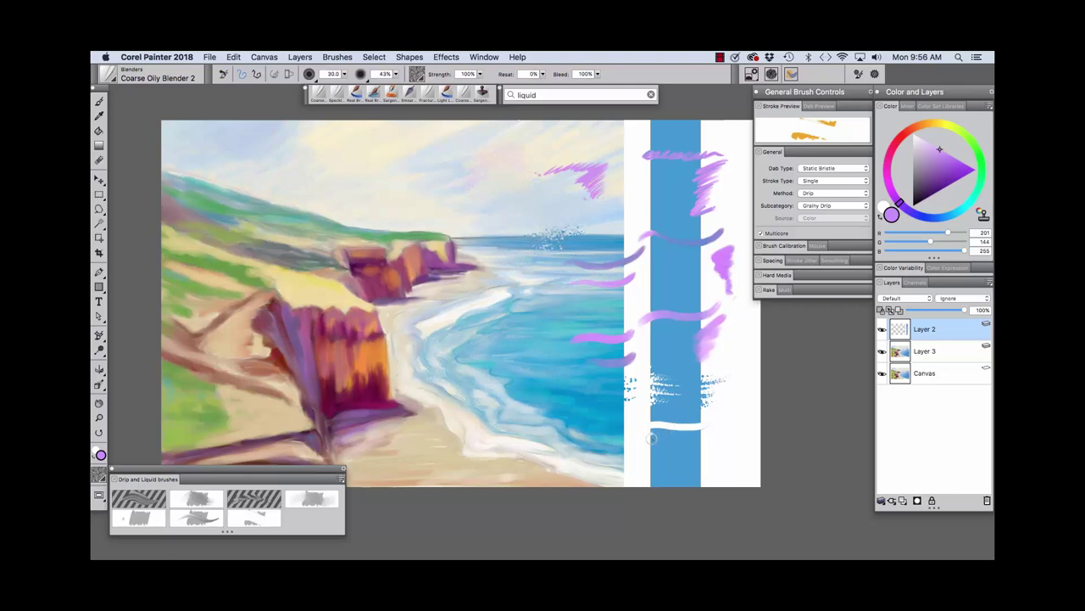
mouse_move(657, 442)
left_mouse_down()
mouse_move(651, 458)
mouse_move(650, 438)
mouse_move(725, 426)
left_mouse_up()
left_click_drag(636, 419, 577, 419)
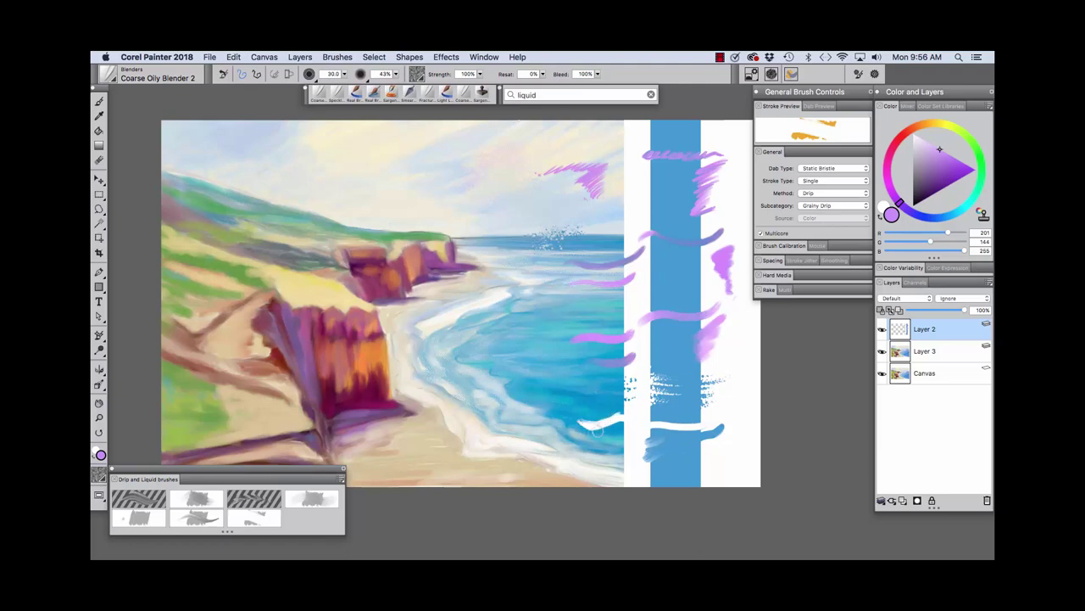
- Enable Pick Up Underlying Color and blend a smear along the shoreline
left_click(891, 309)
left_click_drag(591, 446, 627, 452)
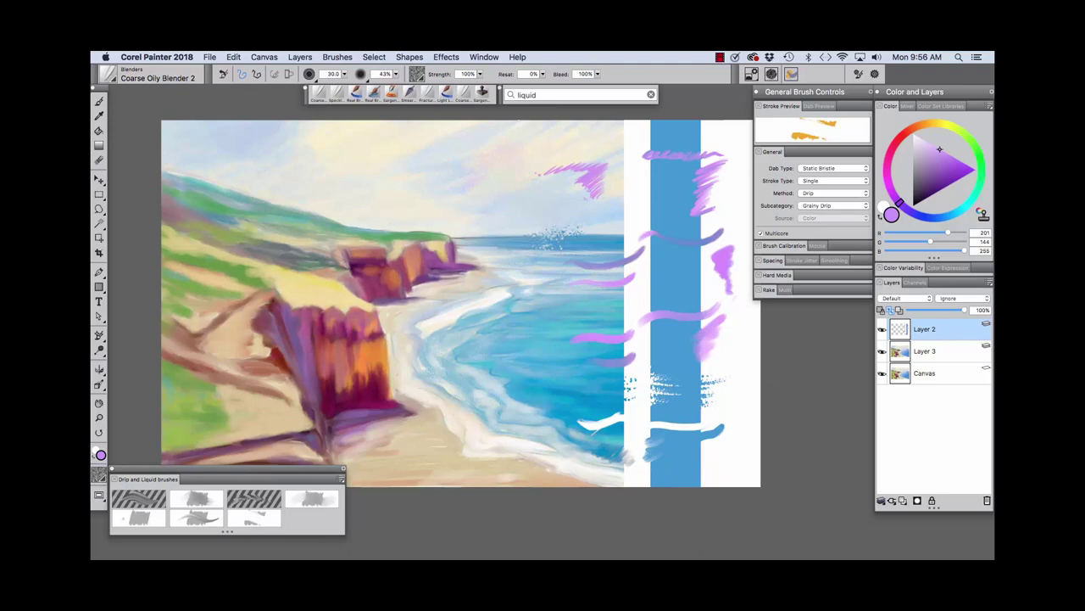
left_click(312, 499)
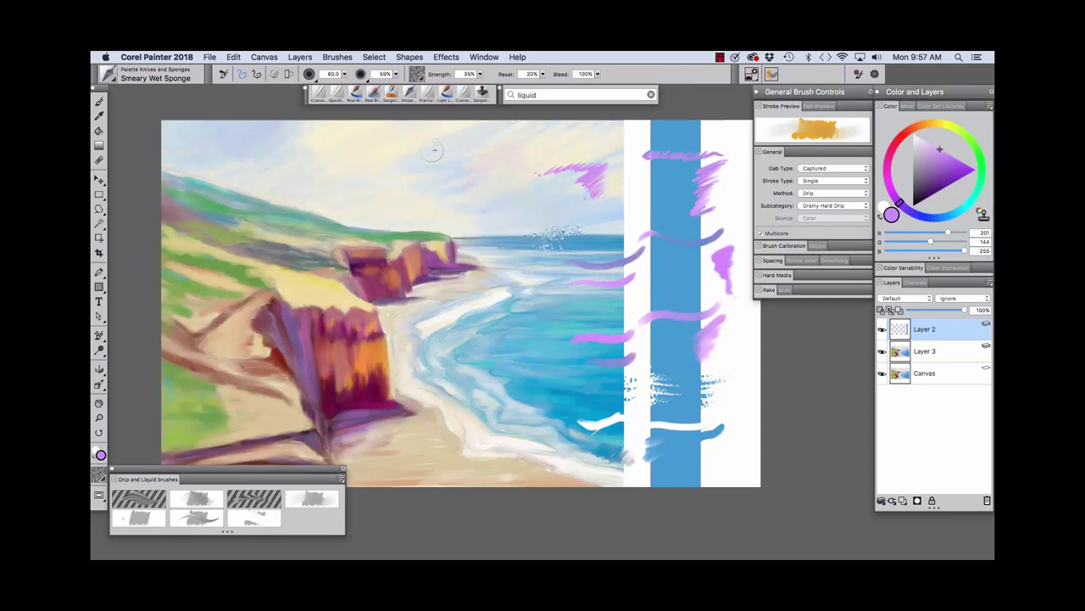
- Sponge a pink smear leftward across the sky, then whitish and lavender dabs onto the blue strip
mouse_move(483, 154)
left_mouse_down()
mouse_move(493, 165)
mouse_move(488, 139)
left_mouse_up()
left_click_drag(424, 175, 369, 178)
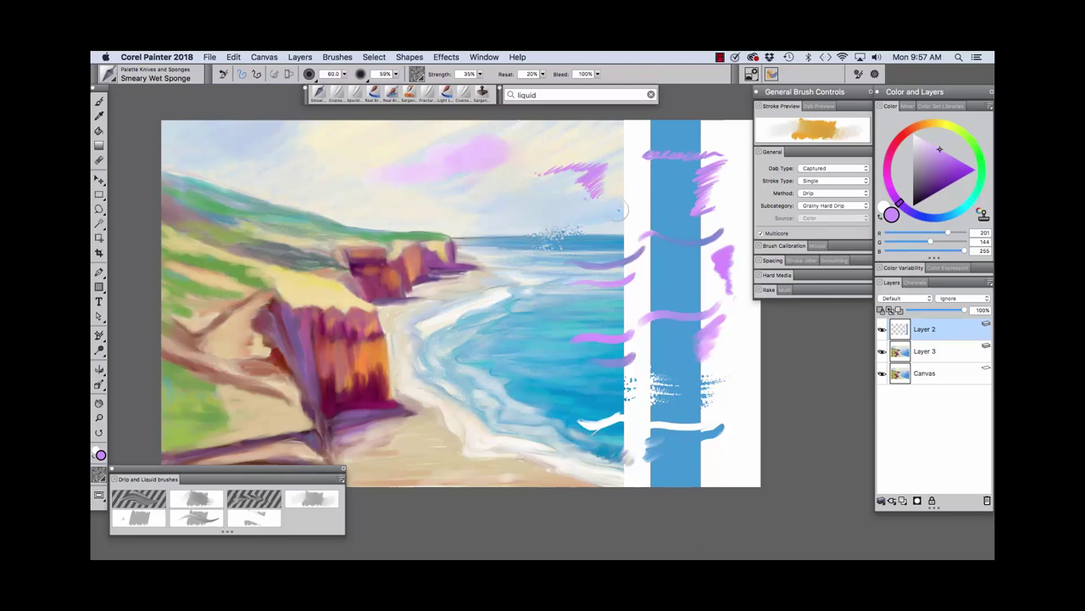
mouse_move(610, 213)
left_mouse_down()
mouse_move(659, 202)
mouse_move(672, 179)
mouse_move(633, 199)
mouse_move(657, 194)
mouse_move(669, 171)
mouse_move(623, 195)
mouse_move(626, 220)
mouse_move(679, 187)
mouse_move(640, 183)
mouse_move(649, 246)
left_mouse_up()
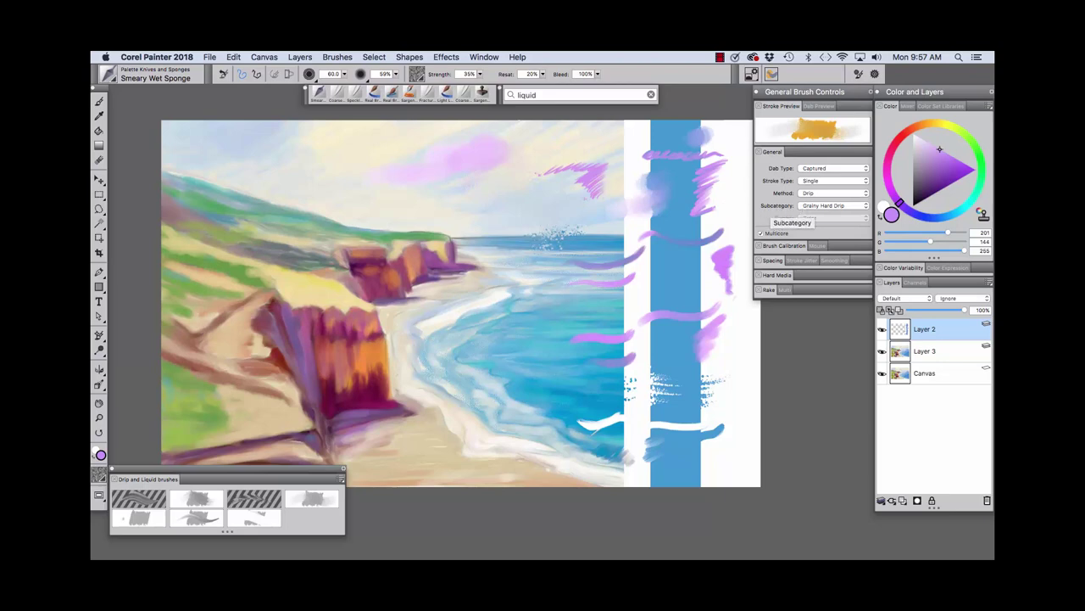
left_click(699, 291)
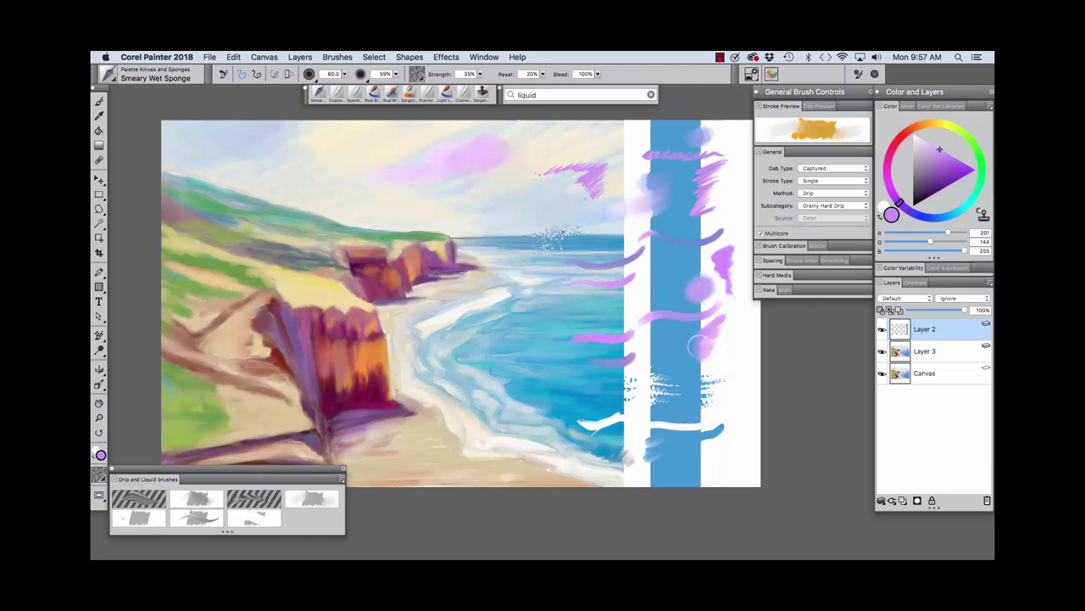
left_click_drag(694, 452, 725, 435)
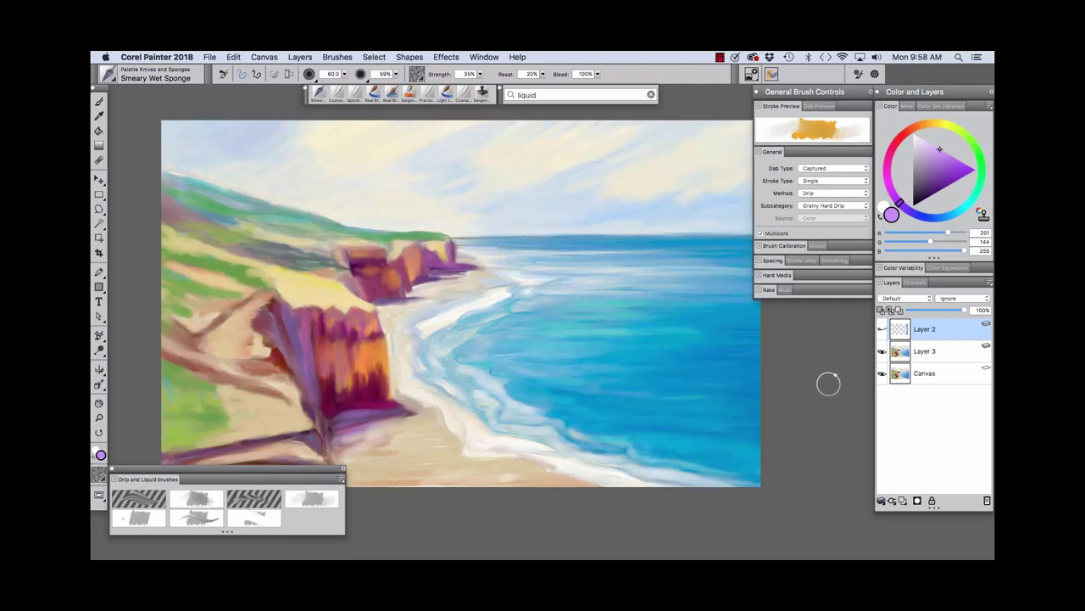